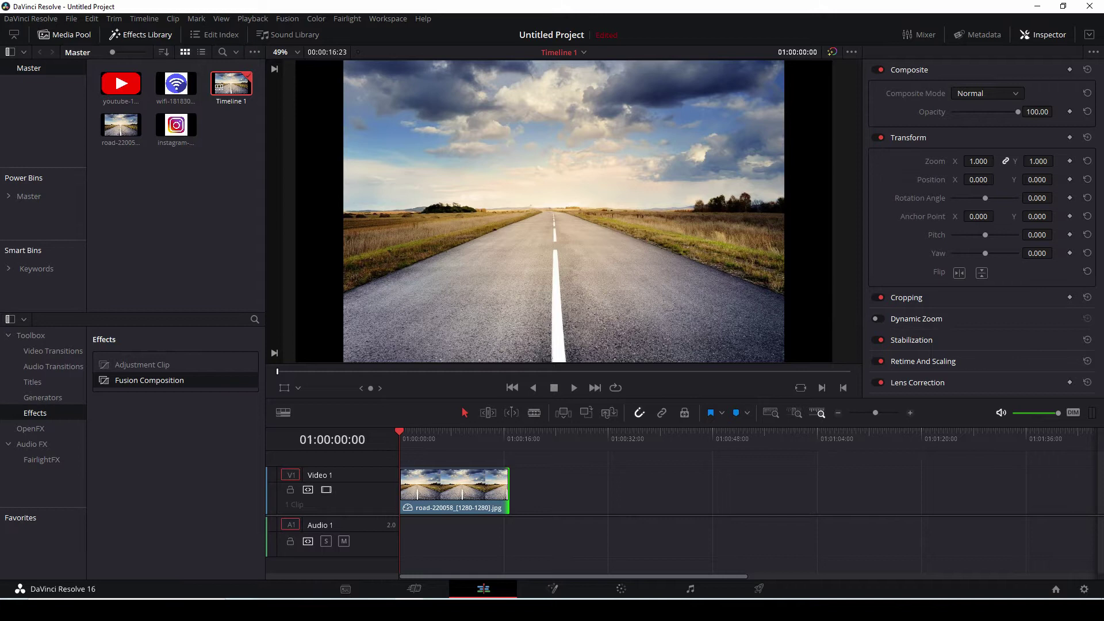
On the Fusion page, drag the Instagram, wifi and youtube clips from the Media Pool into the node graph
{"action": "left_click", "coordinate": [552, 589]}
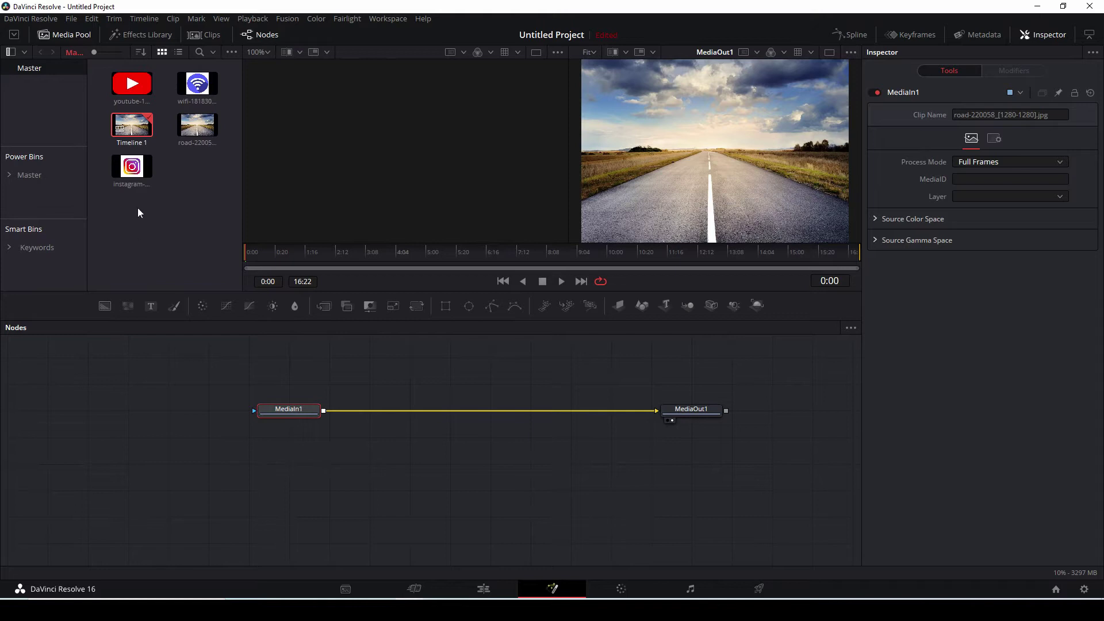
{"action": "left_click_drag", "start_coordinate": [132, 166], "coordinate": [291, 353]}
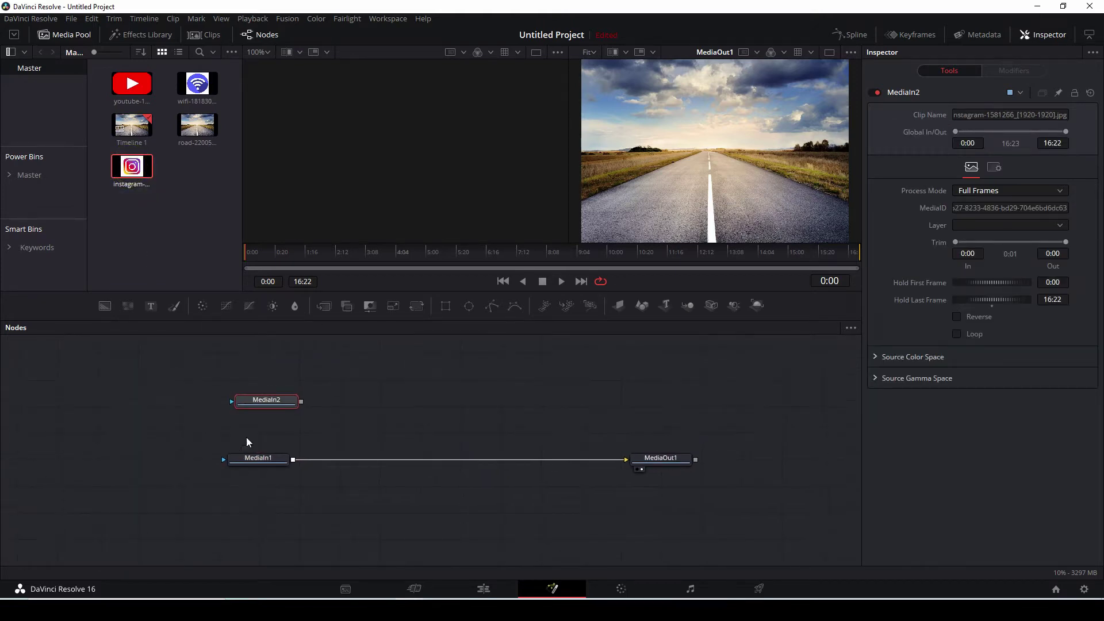
{"action": "left_click_drag", "start_coordinate": [199, 88], "coordinate": [383, 394]}
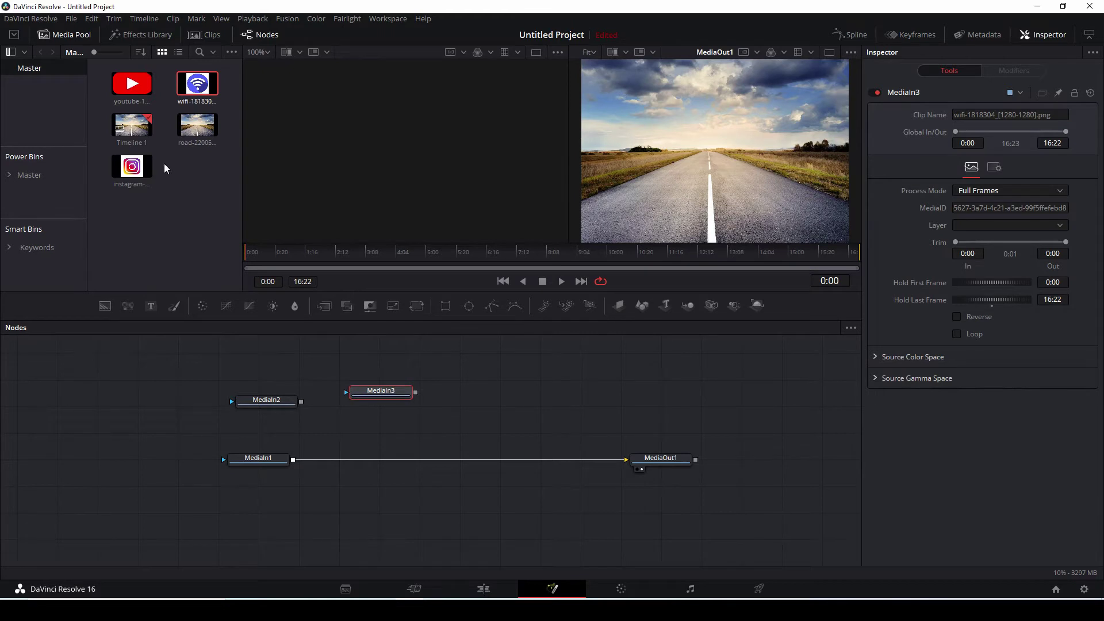
{"action": "left_click", "coordinate": [134, 93]}
{"action": "left_click_drag", "start_coordinate": [133, 93], "coordinate": [528, 383]}
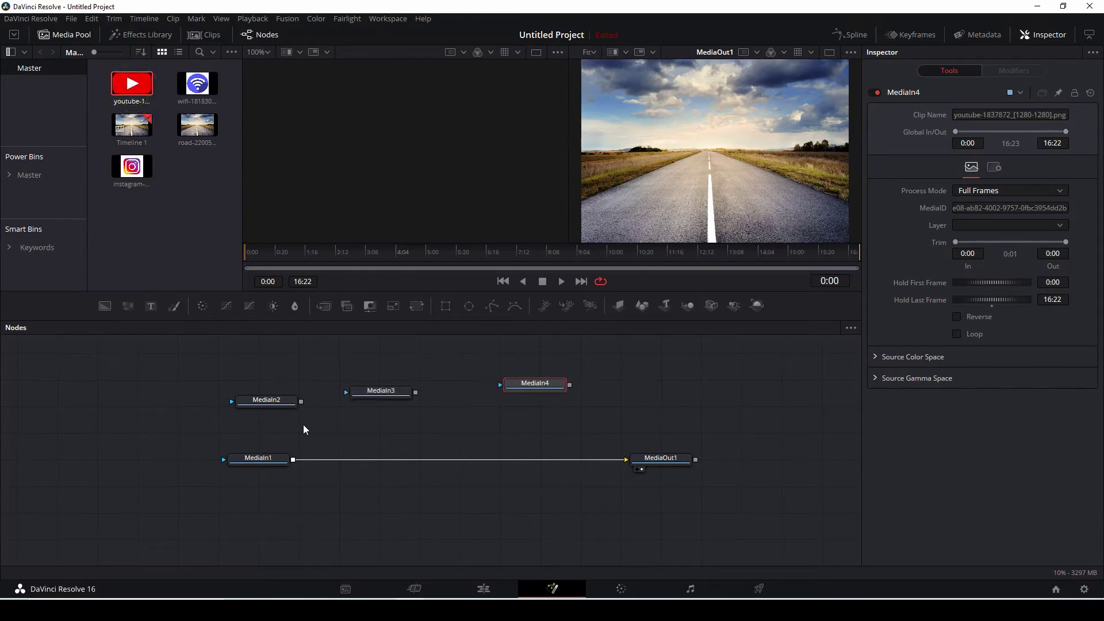
Rename MediaIn2 to 'insta' and MediaIn3 to 'wifi', previewing each in the viewers
{"action": "left_click", "coordinate": [264, 403]}
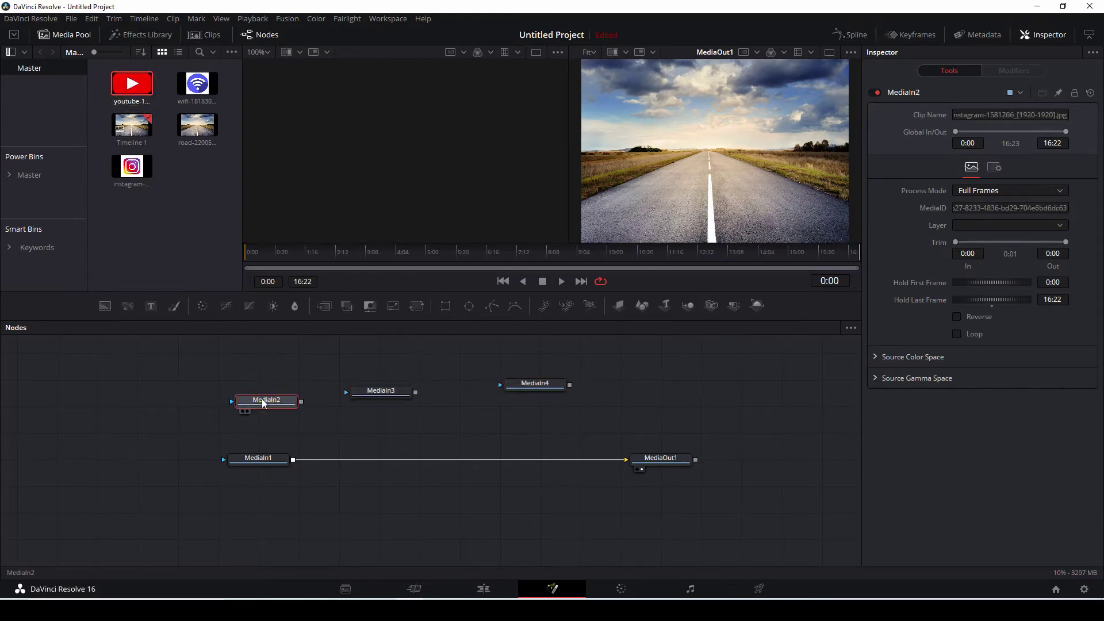
{"action": "key", "text": "1"}
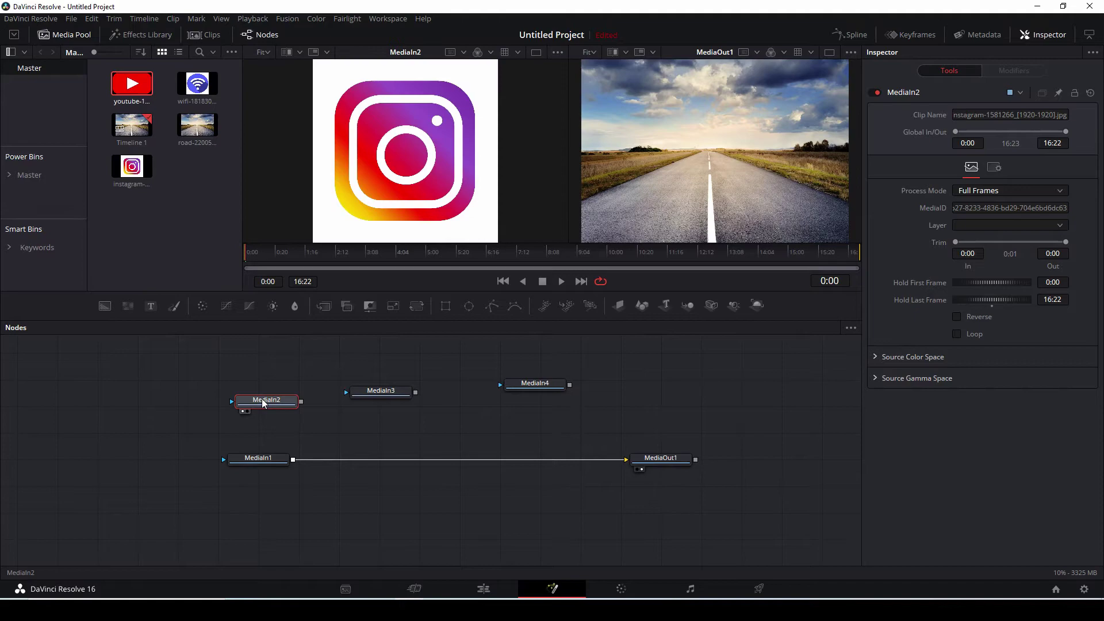
{"action": "key", "text": "F2"}
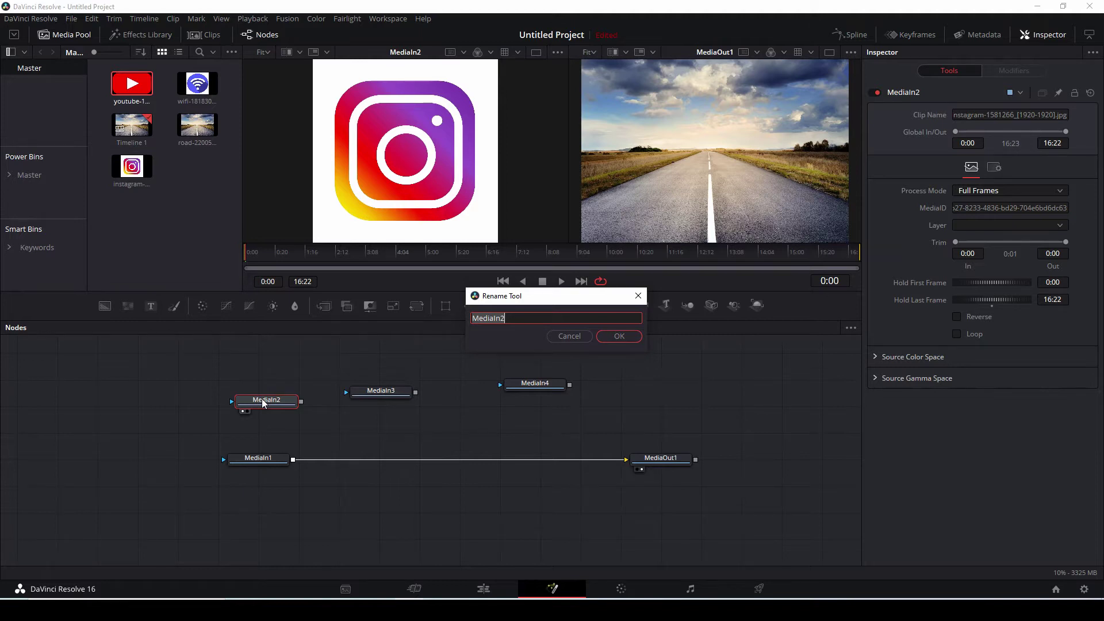
{"action": "type", "text": "insta"}
{"action": "key", "text": "Return"}
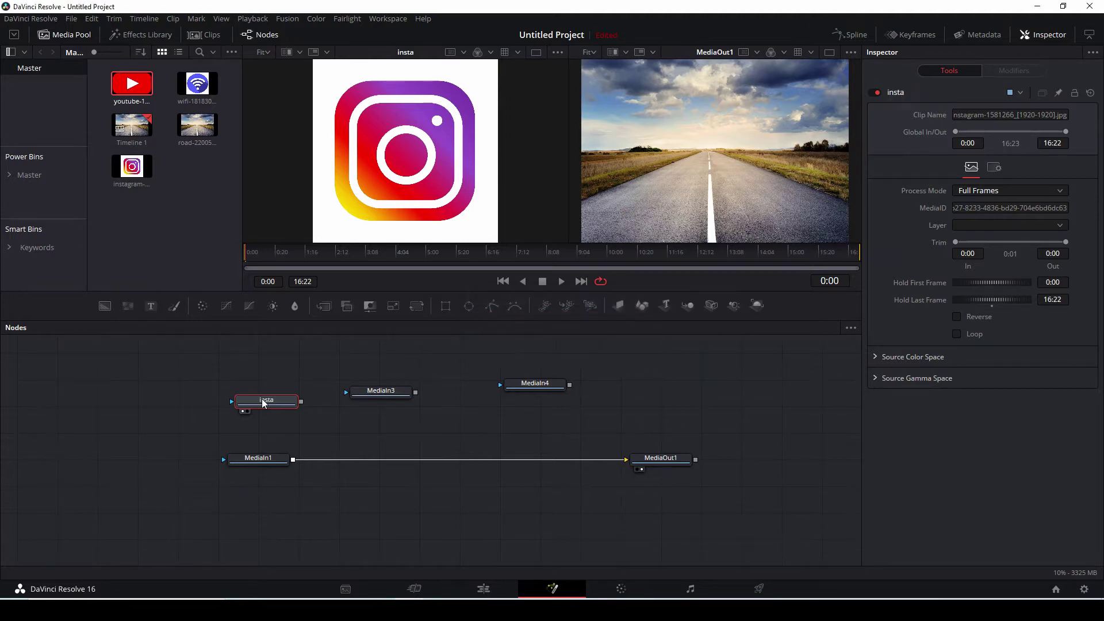
{"action": "left_click", "coordinate": [395, 395]}
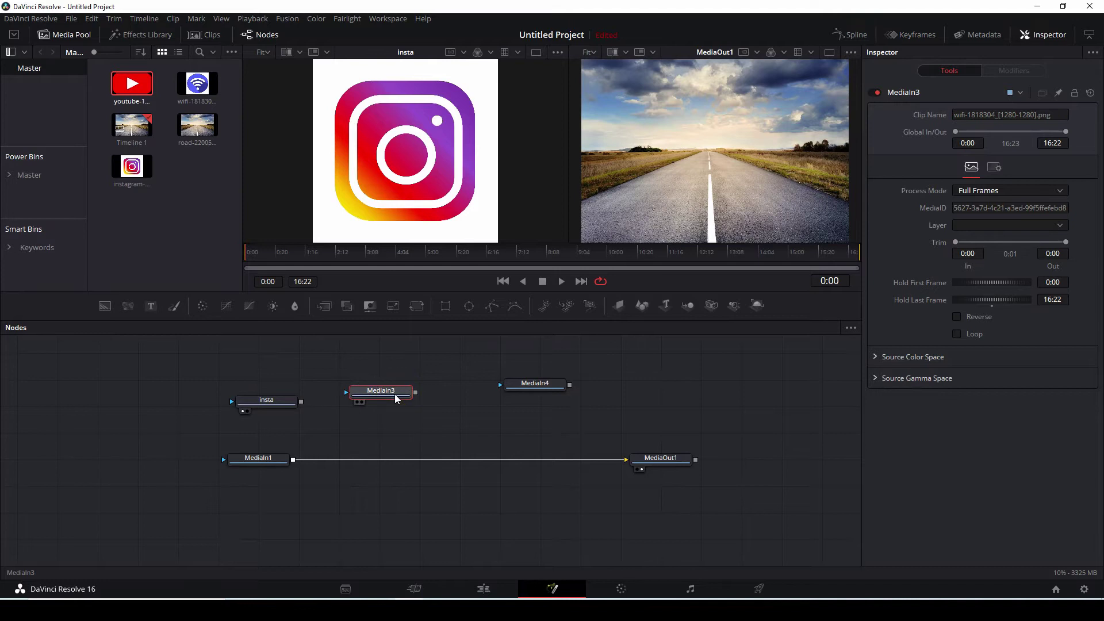
{"action": "key", "text": "2"}
{"action": "key", "text": "F2"}
{"action": "type", "text": "wifi"}
{"action": "key", "text": "Return"}
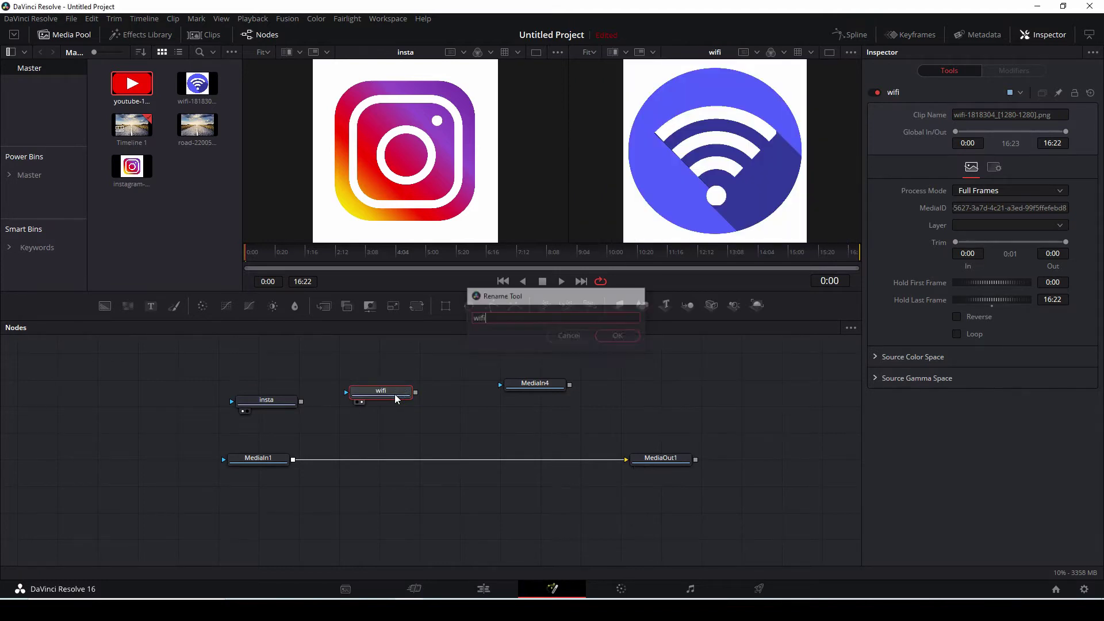
Rename MediaIn4 to 'youtube' and MediaIn1 to 'road', showing the output in the right viewer
{"action": "left_click", "coordinate": [534, 386]}
{"action": "key", "text": "F2"}
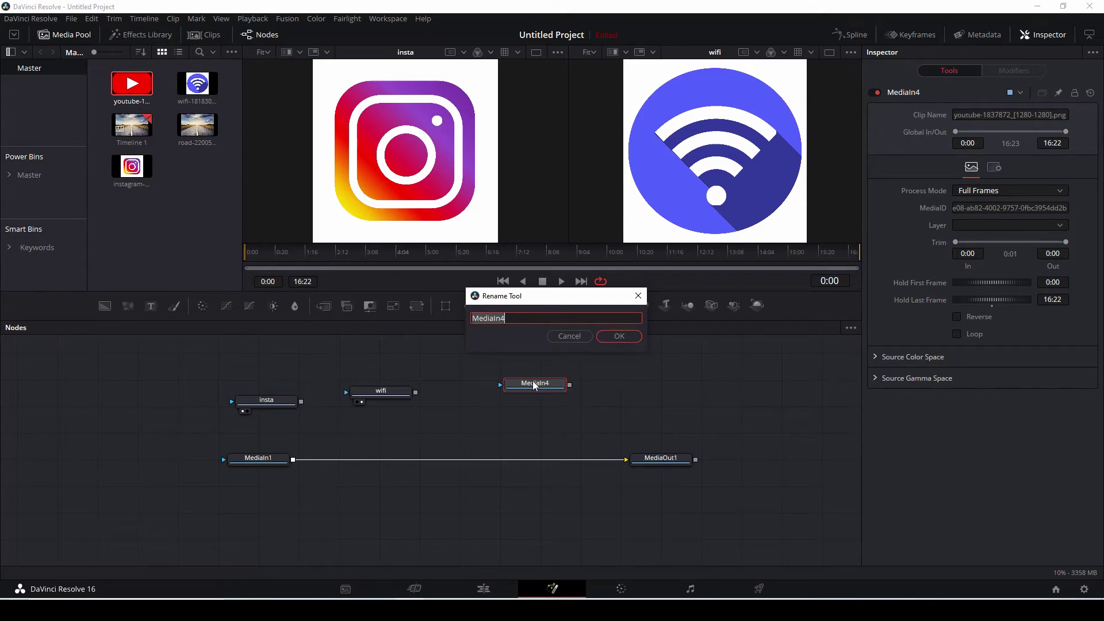
{"action": "type", "text": "youtube"}
{"action": "key", "text": "Return"}
{"action": "left_click", "coordinate": [361, 426]}
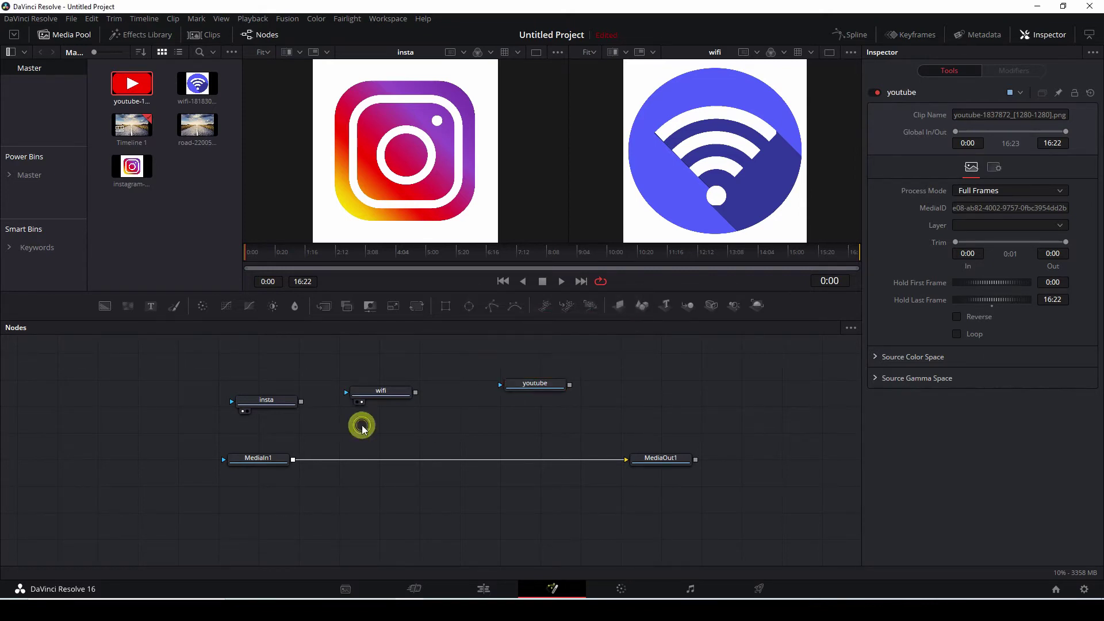
{"action": "left_click", "coordinate": [665, 464]}
{"action": "key", "text": "2"}
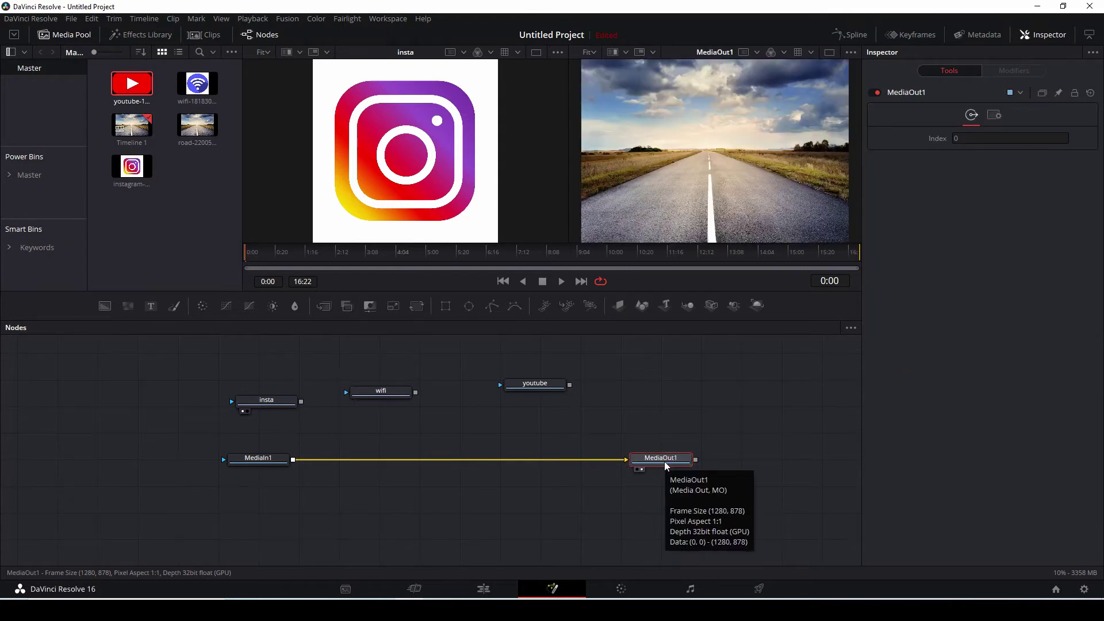
{"action": "left_click", "coordinate": [240, 460]}
{"action": "key", "text": "1"}
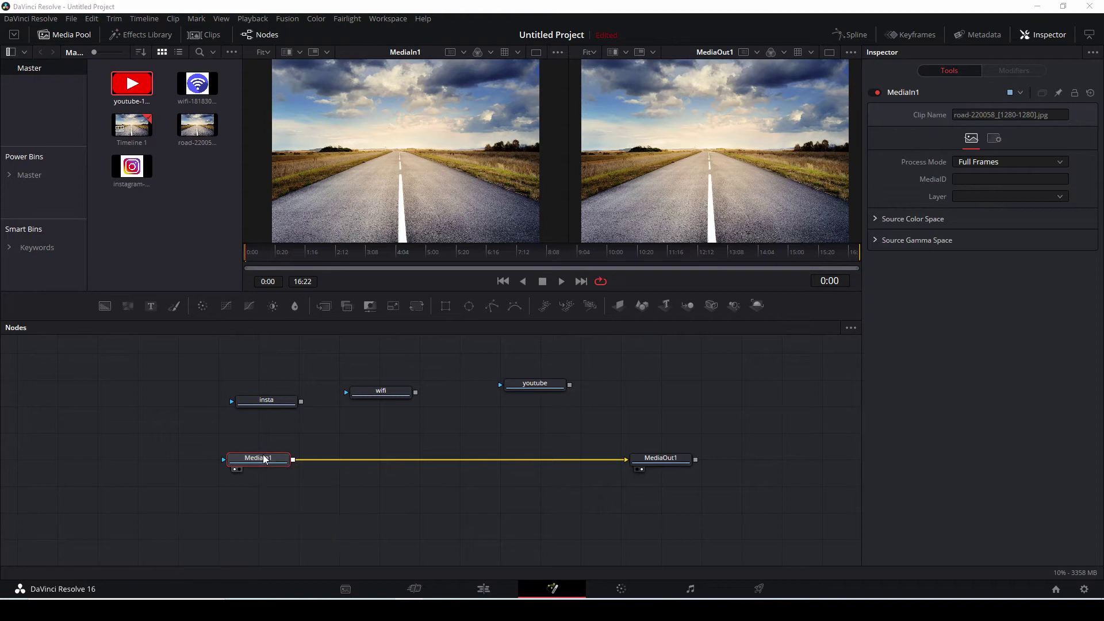
{"action": "key", "text": "F2"}
{"action": "type", "text": "road"}
{"action": "key", "text": "Return"}
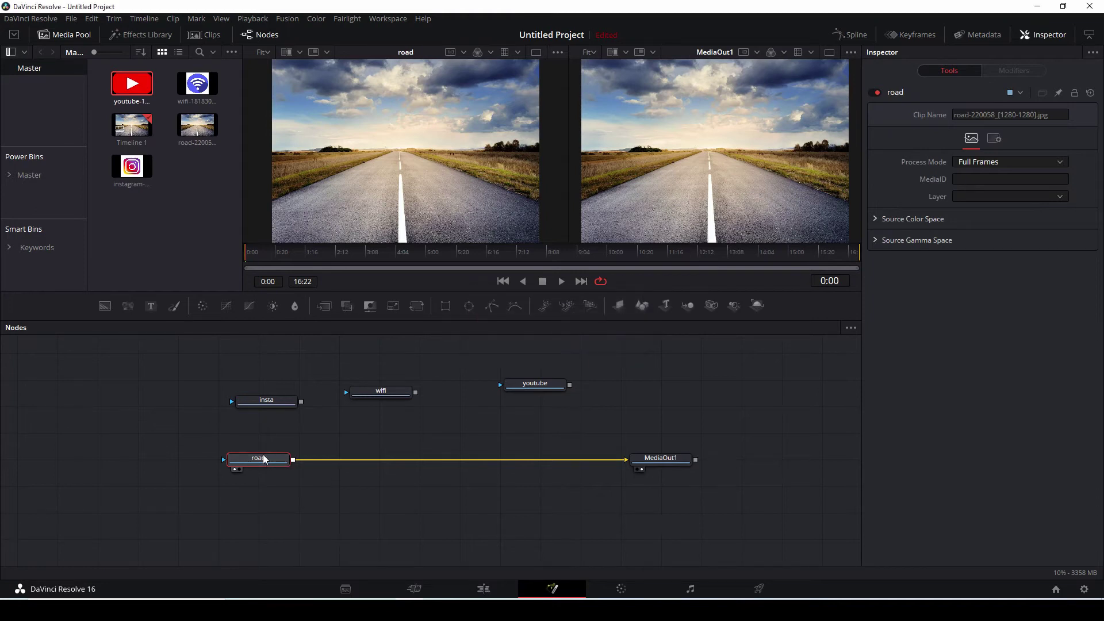
Insert insta and wifi into the road-to-output link, creating Merge1 and Merge2
{"action": "left_click", "coordinate": [265, 400]}
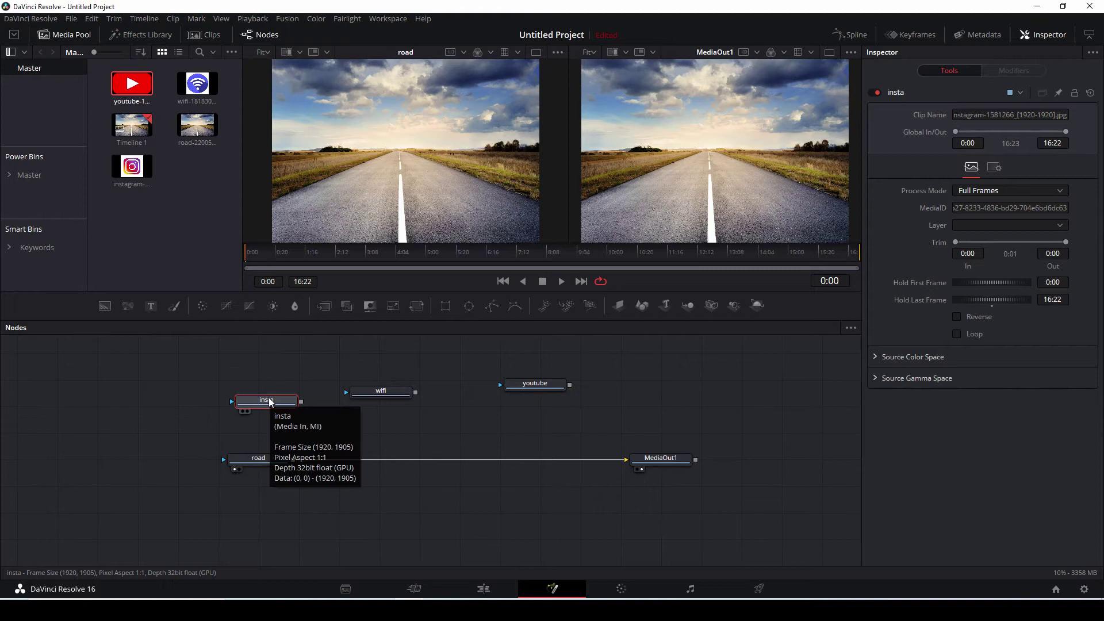
{"action": "left_click_drag", "start_coordinate": [269, 401], "coordinate": [404, 464]}
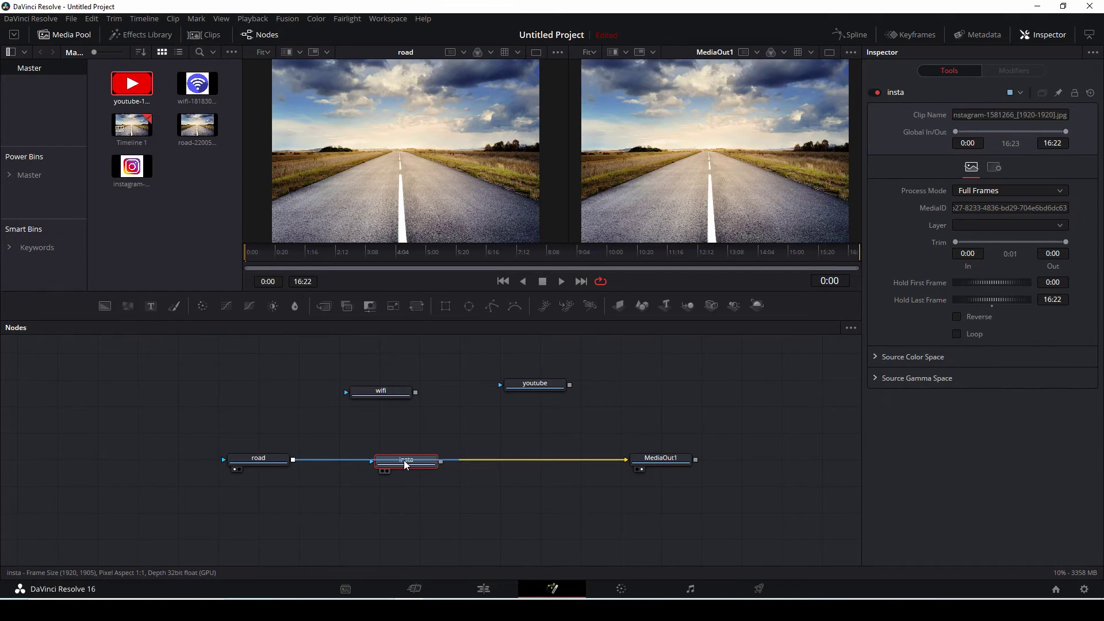
{"action": "left_click_drag", "start_coordinate": [405, 463], "coordinate": [405, 463]}
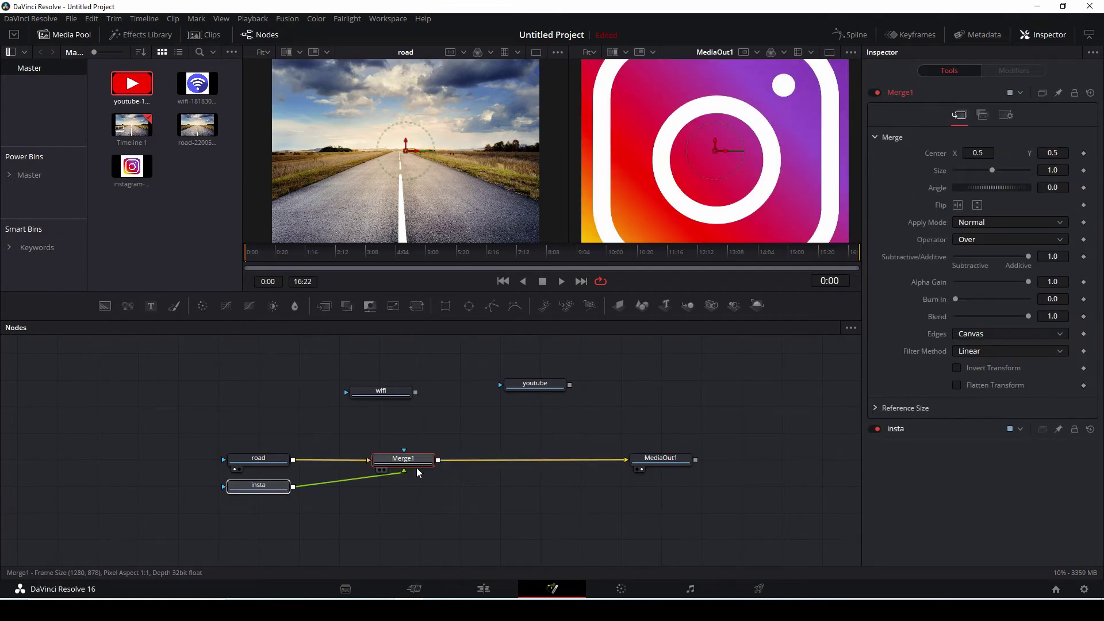
{"action": "left_click", "coordinate": [480, 479]}
{"action": "left_click", "coordinate": [388, 398]}
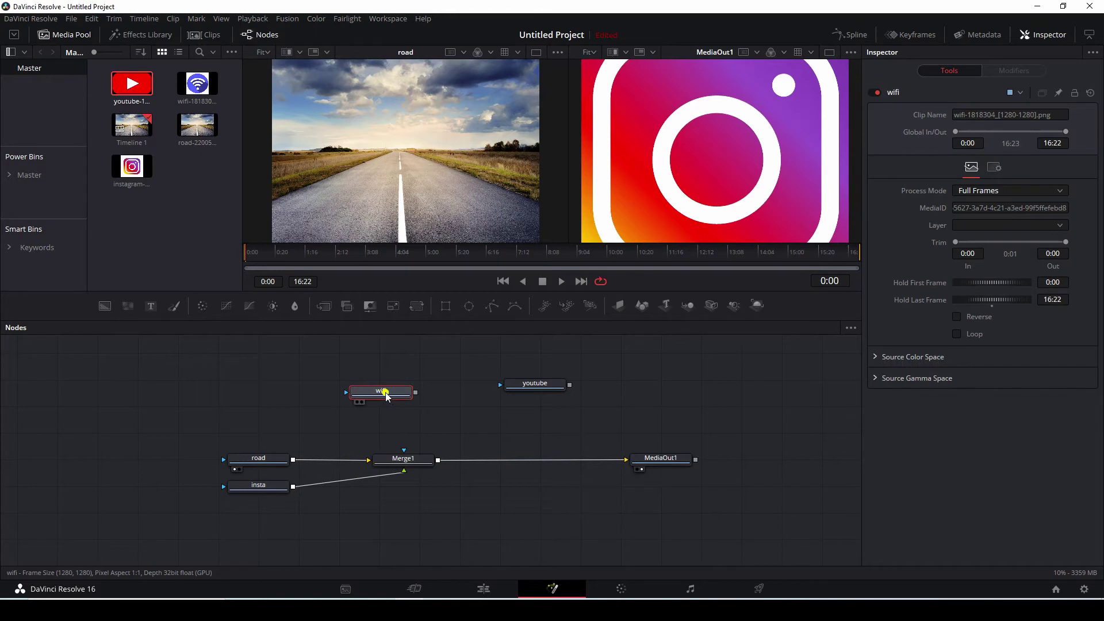
{"action": "left_click_drag", "start_coordinate": [388, 395], "coordinate": [493, 457]}
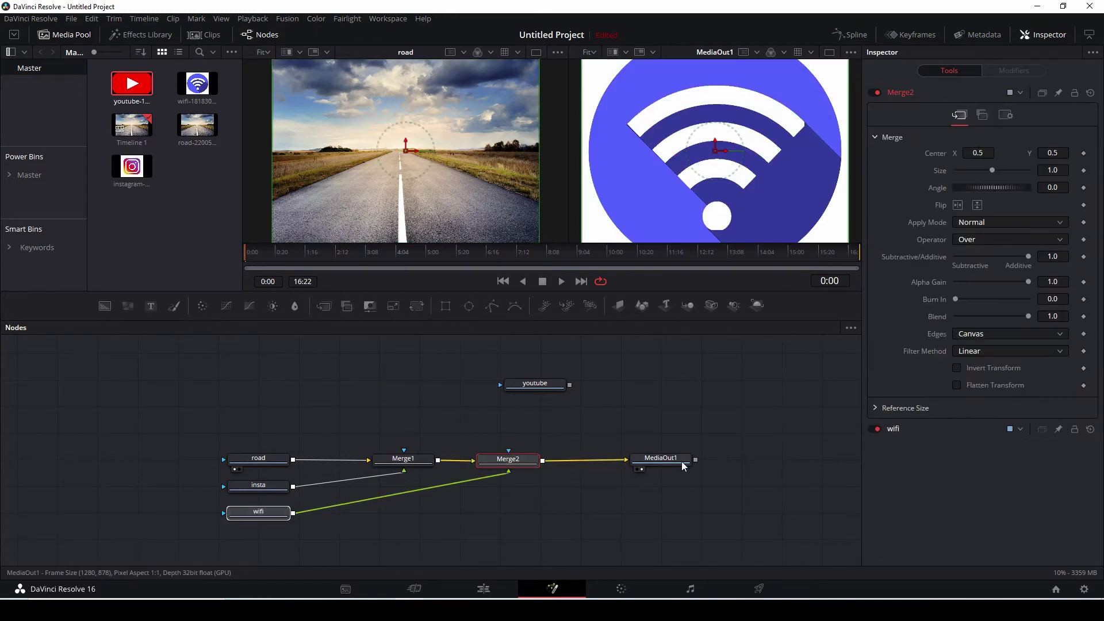
{"action": "mouse_move", "coordinate": [677, 459]}
{"action": "left_mouse_down"}
{"action": "mouse_move", "coordinate": [761, 469]}
{"action": "mouse_move", "coordinate": [796, 461]}
{"action": "left_mouse_up"}
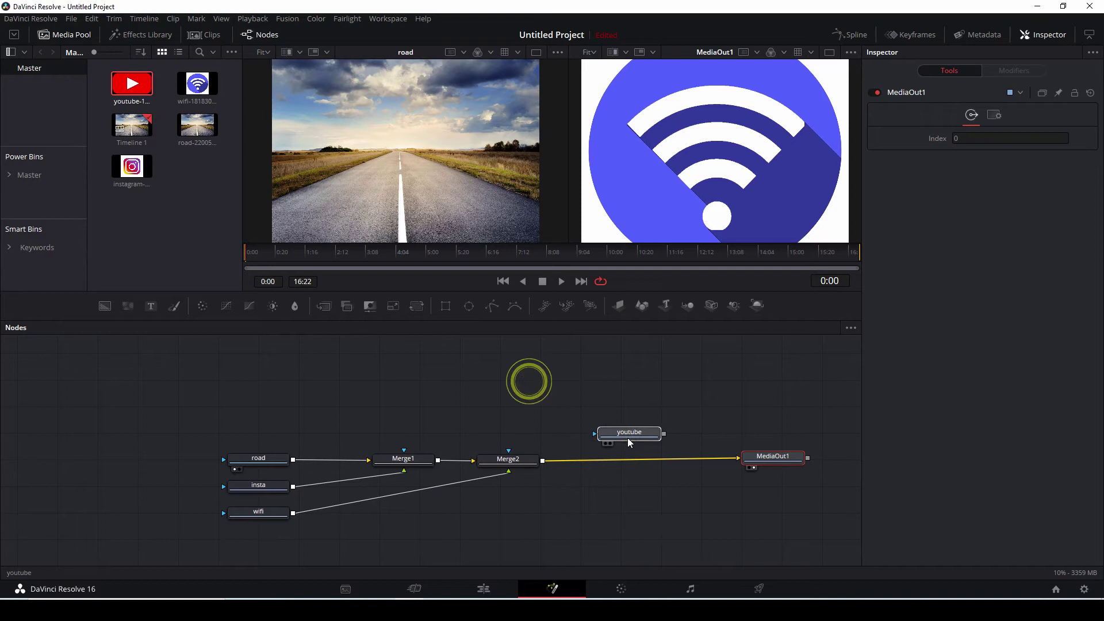
Tidy the graph: output moved right, youtube above Merge3, wifi above Merge2
{"action": "left_click_drag", "start_coordinate": [530, 384], "coordinate": [640, 464]}
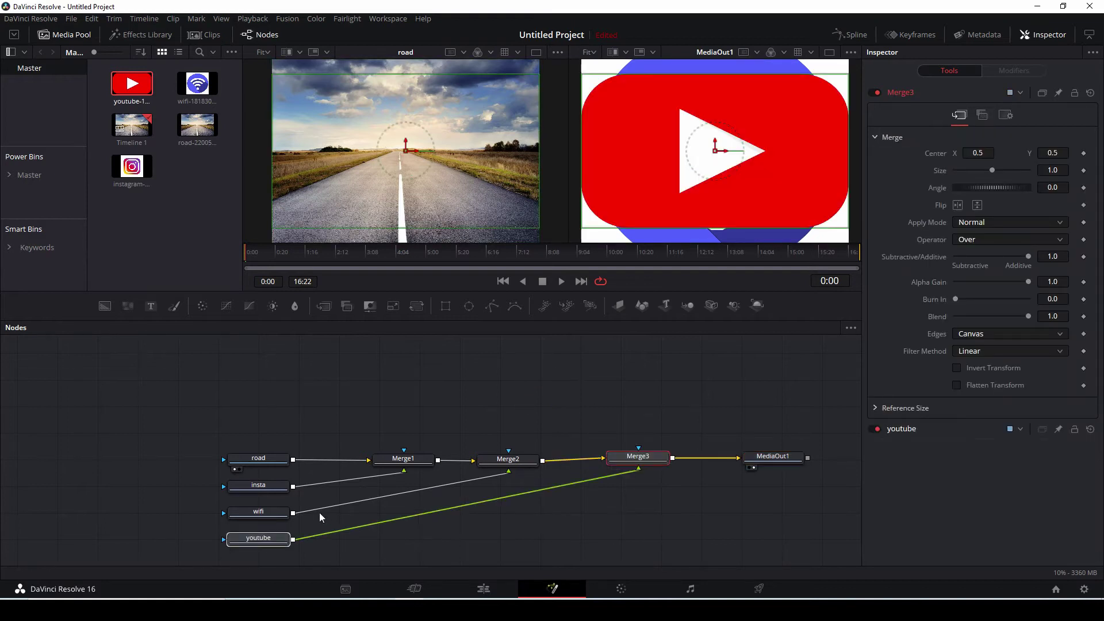
{"action": "left_click", "coordinate": [537, 539]}
{"action": "mouse_move", "coordinate": [270, 542]}
{"action": "left_mouse_down"}
{"action": "mouse_move", "coordinate": [293, 548]}
{"action": "mouse_move", "coordinate": [657, 391]}
{"action": "left_mouse_up"}
{"action": "mouse_move", "coordinate": [261, 518]}
{"action": "left_mouse_down"}
{"action": "mouse_move", "coordinate": [273, 529]}
{"action": "mouse_move", "coordinate": [515, 396]}
{"action": "left_mouse_up"}
{"action": "mouse_move", "coordinate": [244, 487]}
{"action": "left_mouse_down"}
{"action": "mouse_move", "coordinate": [406, 416]}
{"action": "mouse_move", "coordinate": [387, 375]}
{"action": "left_mouse_up"}
{"action": "left_click", "coordinate": [505, 523]}
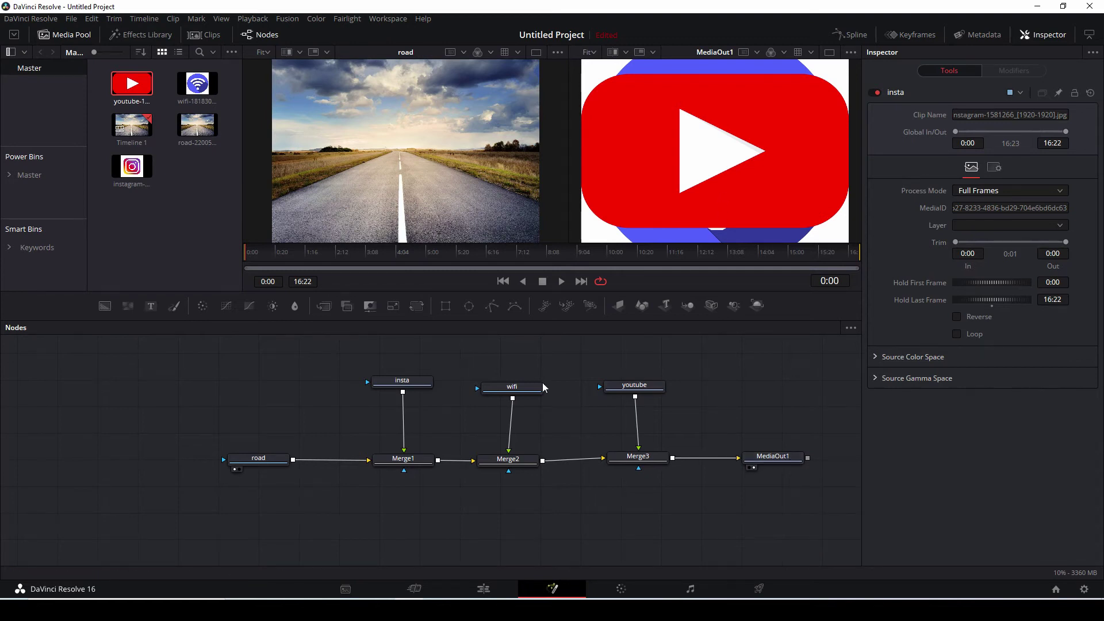
Lower the Size sliders on Merge1, Merge2 and Merge3 to shrink the insta, wifi and youtube logos
{"action": "left_click", "coordinate": [419, 459]}
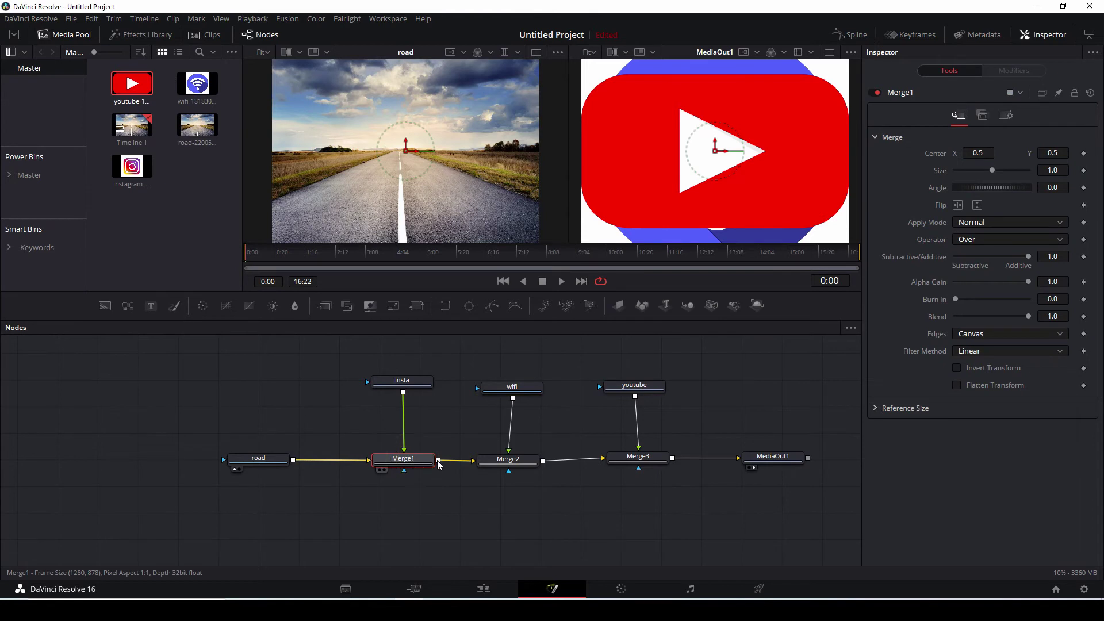
{"action": "mouse_move", "coordinate": [993, 170]}
{"action": "left_mouse_down"}
{"action": "mouse_move", "coordinate": [975, 172]}
{"action": "mouse_move", "coordinate": [975, 153]}
{"action": "mouse_move", "coordinate": [976, 172]}
{"action": "left_mouse_up"}
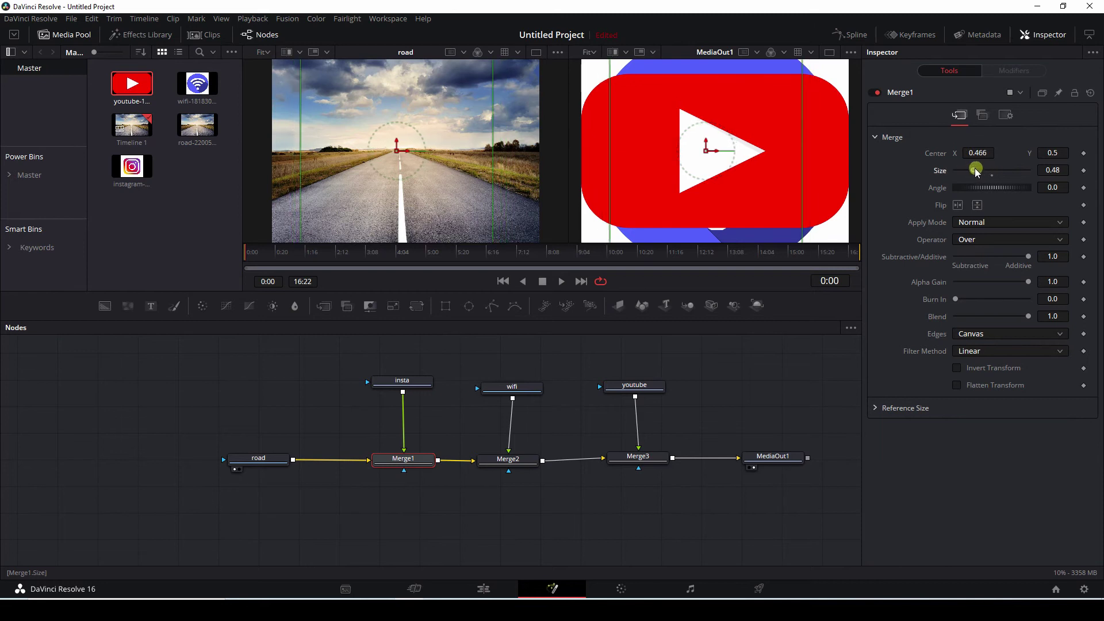
{"action": "left_click", "coordinate": [508, 459]}
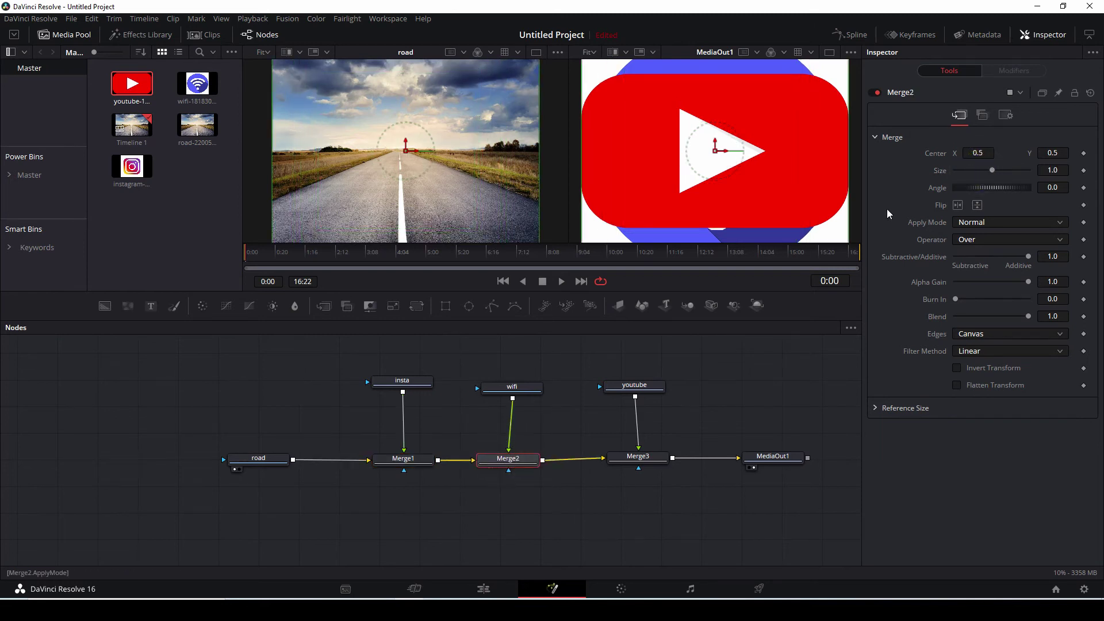
{"action": "left_click_drag", "start_coordinate": [992, 169], "coordinate": [972, 170]}
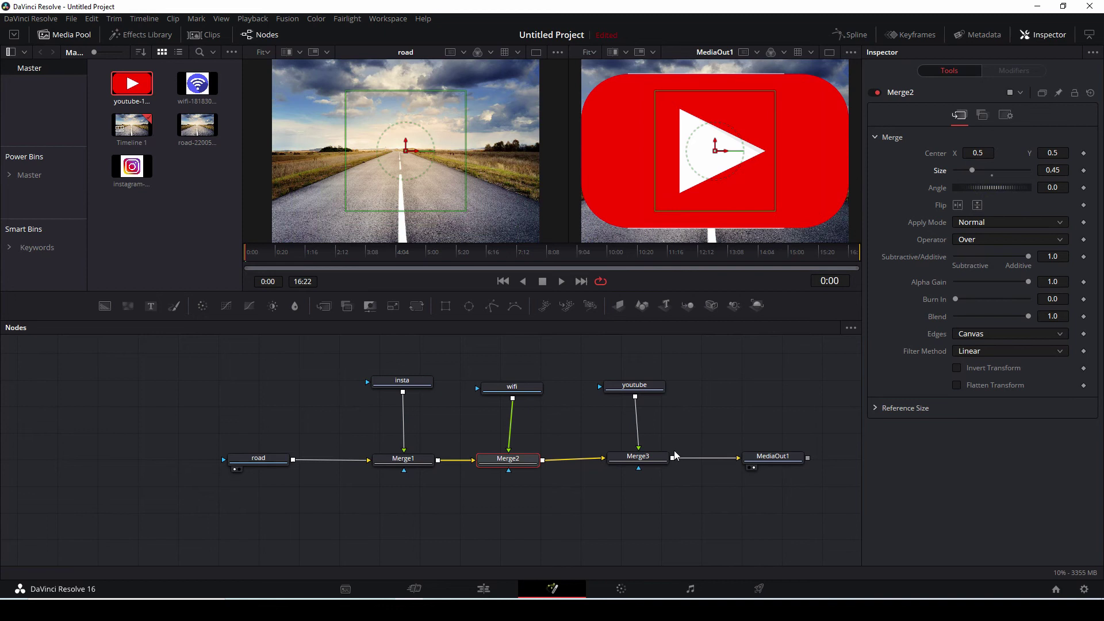
{"action": "left_click", "coordinate": [638, 457]}
{"action": "left_click_drag", "start_coordinate": [992, 170], "coordinate": [968, 170]}
Place youtube lower right, wifi down-left and Instagram lower left, shrinking wifi and Instagram further
{"action": "left_click_drag", "start_coordinate": [722, 157], "coordinate": [801, 206]}
{"action": "left_click", "coordinate": [507, 458]}
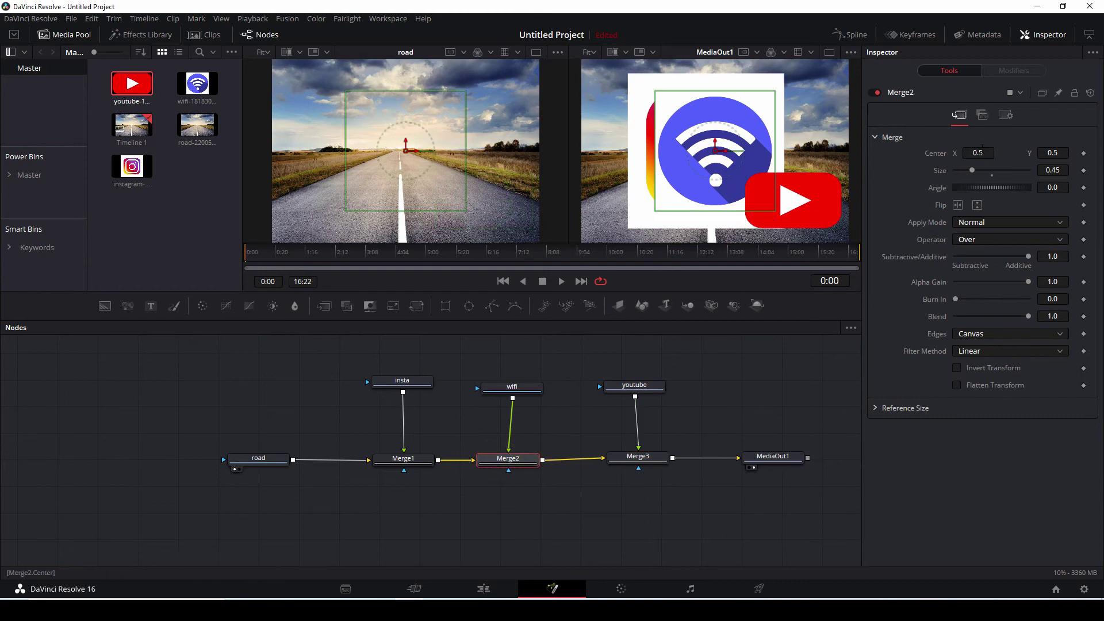
{"action": "left_click_drag", "start_coordinate": [974, 172], "coordinate": [965, 172]}
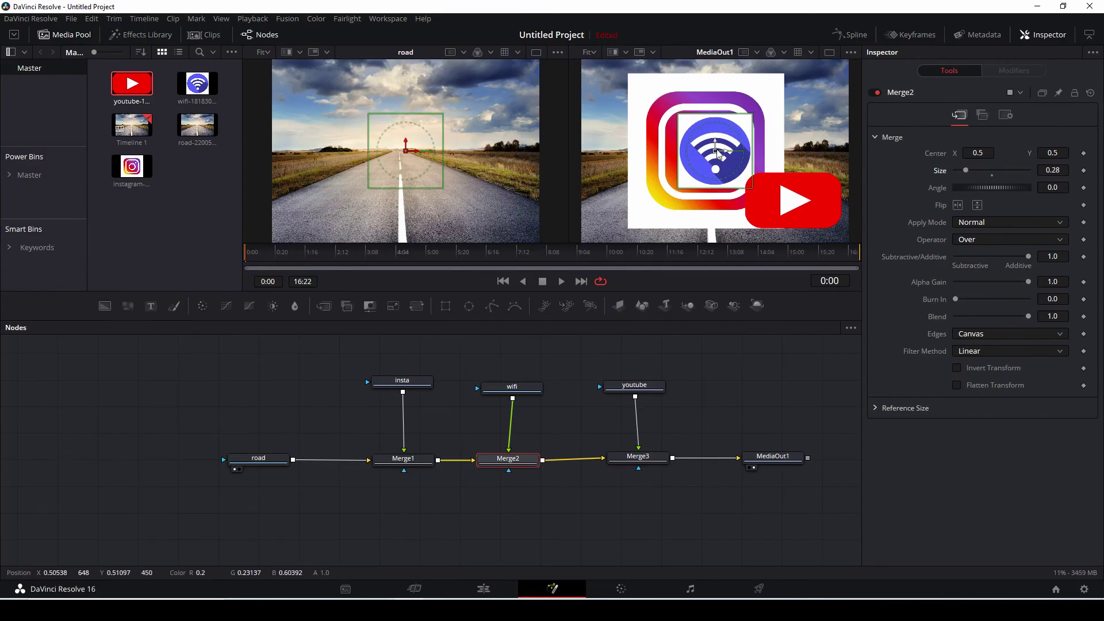
{"action": "left_click_drag", "start_coordinate": [717, 154], "coordinate": [700, 186]}
{"action": "left_click", "coordinate": [399, 462]}
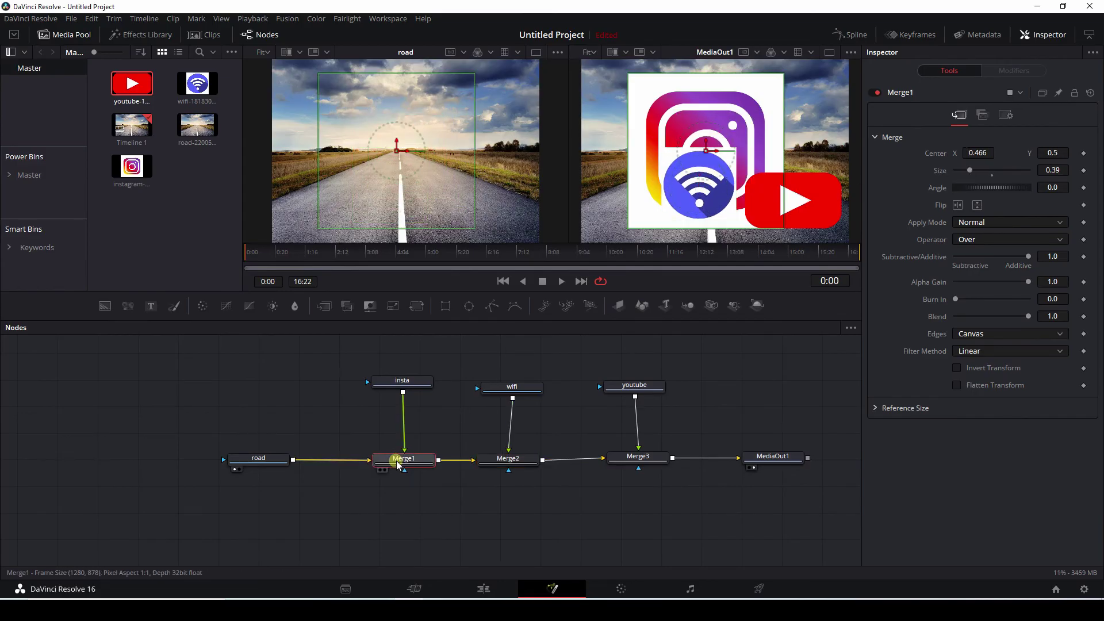
{"action": "left_click_drag", "start_coordinate": [970, 171], "coordinate": [961, 171]}
{"action": "mouse_move", "coordinate": [716, 154]}
{"action": "left_mouse_down"}
{"action": "mouse_move", "coordinate": [604, 196]}
{"action": "mouse_move", "coordinate": [626, 194]}
{"action": "left_mouse_up"}
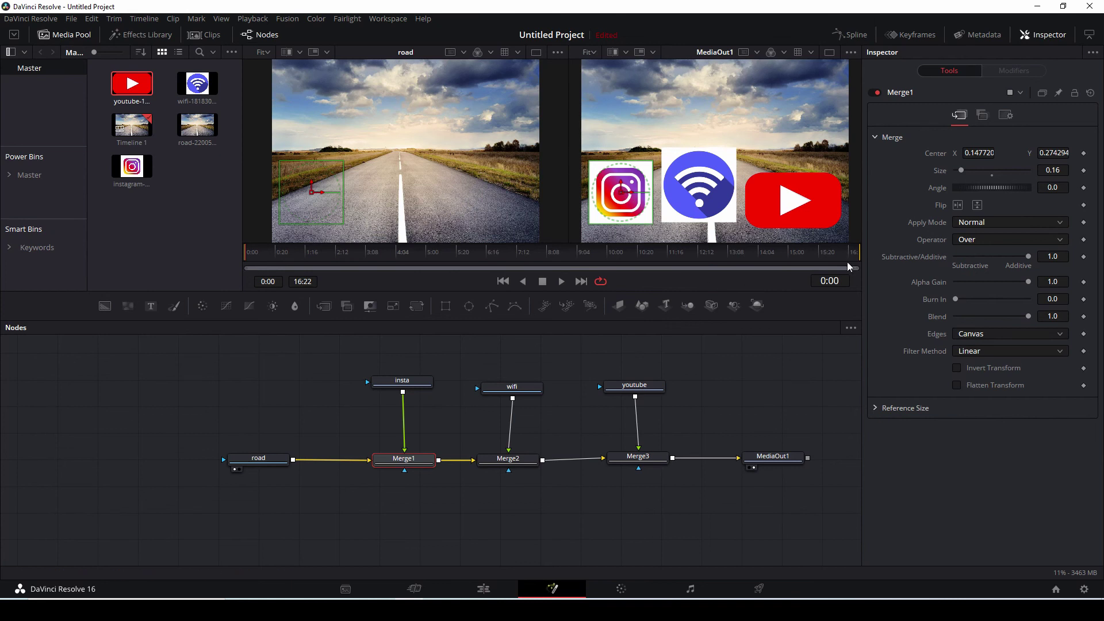
Set Merge1's Apply Mode to Screen in the Inspector
{"action": "left_click", "coordinate": [1007, 222]}
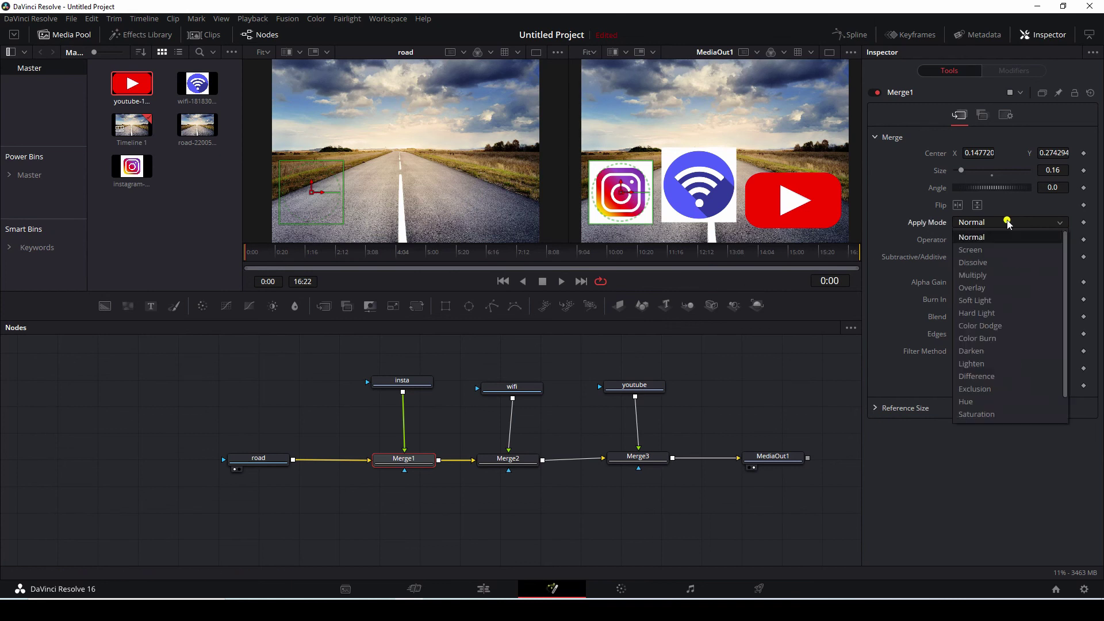
{"action": "left_click", "coordinate": [1005, 250]}
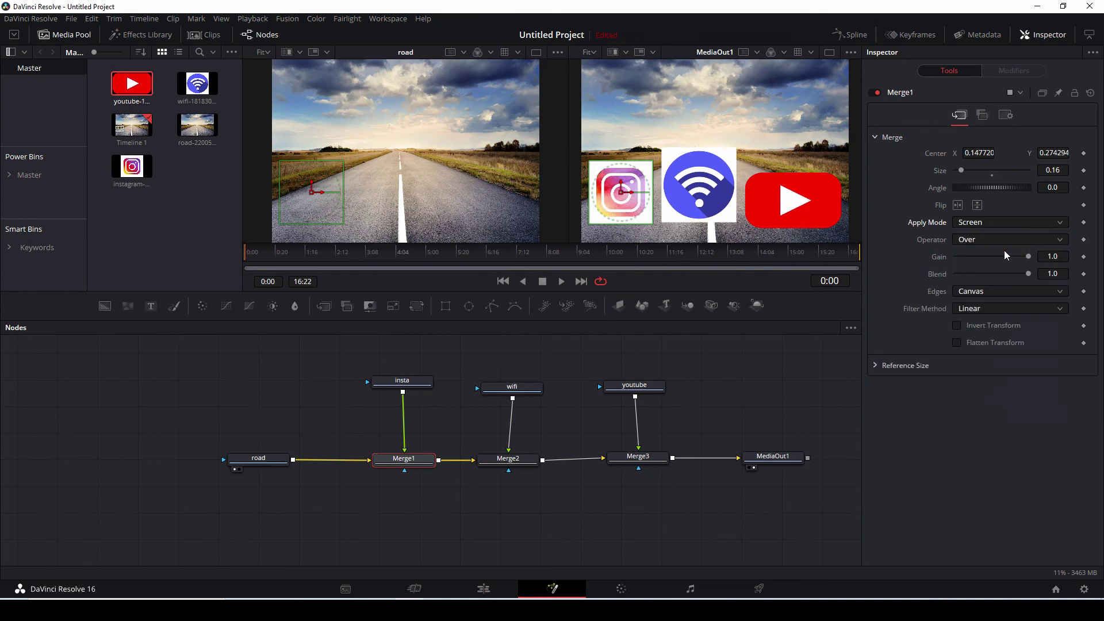